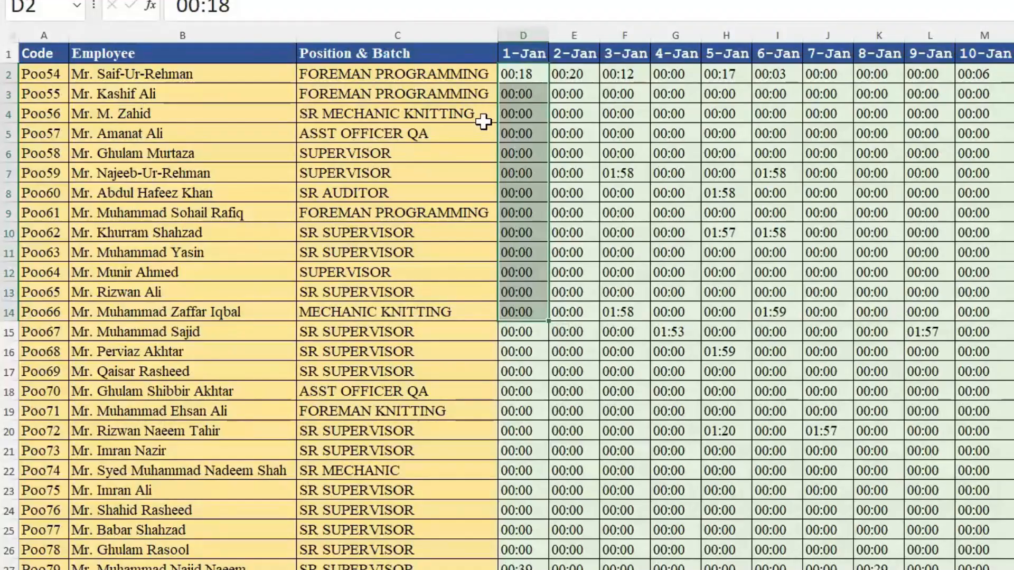
# Step: Format cell D2 as Time using the 13:30 type
pyautogui.click(533, 108)
pyautogui.moveTo(522, 74)
pyautogui.mouseDown()
pyautogui.moveTo(526, 104)
pyautogui.moveTo(516, 74)
pyautogui.moveTo(525, 68)
pyautogui.mouseUp()
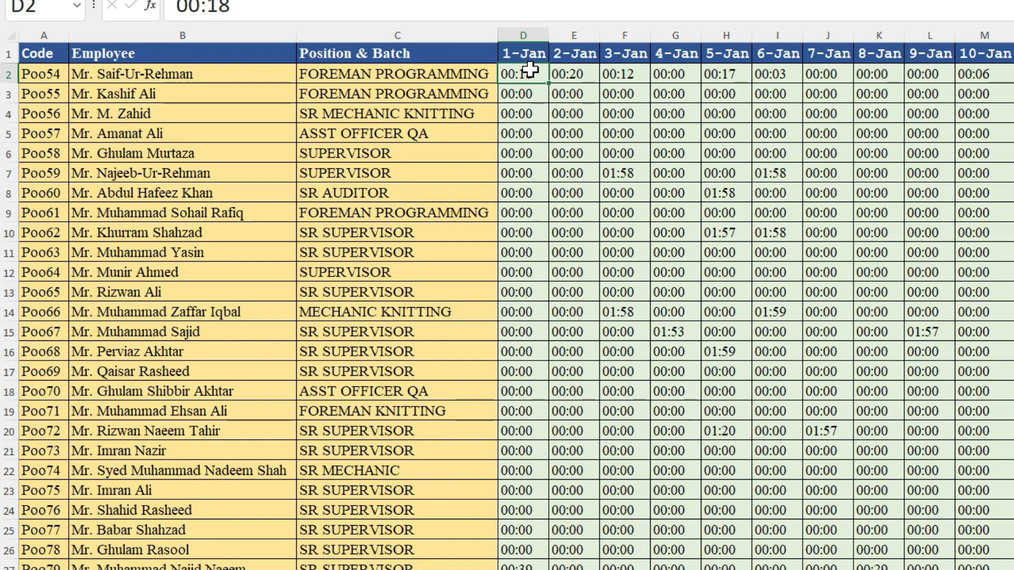
pyautogui.rightClick(531, 72)
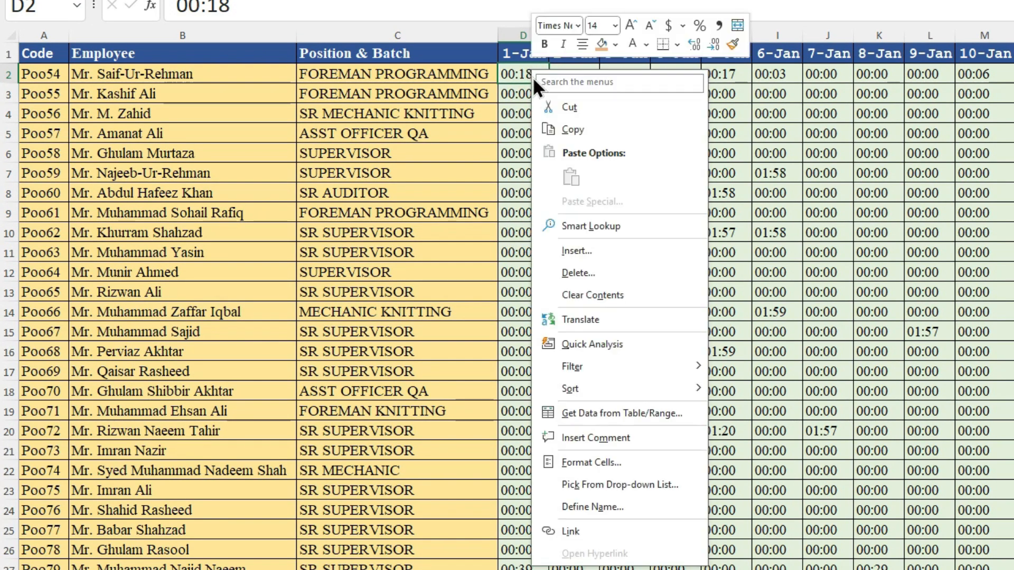
pyautogui.click(602, 468)
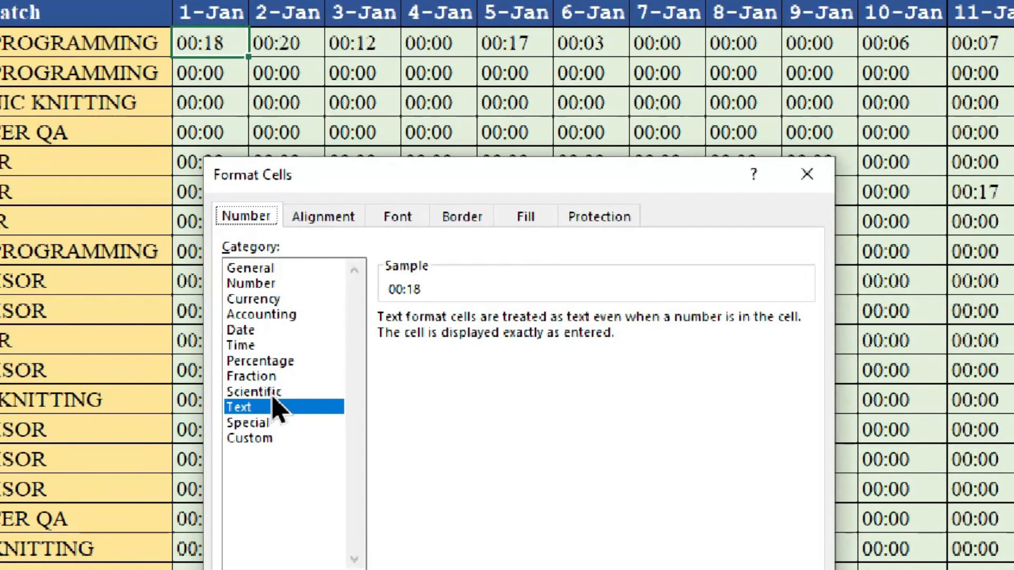
pyautogui.click(261, 345)
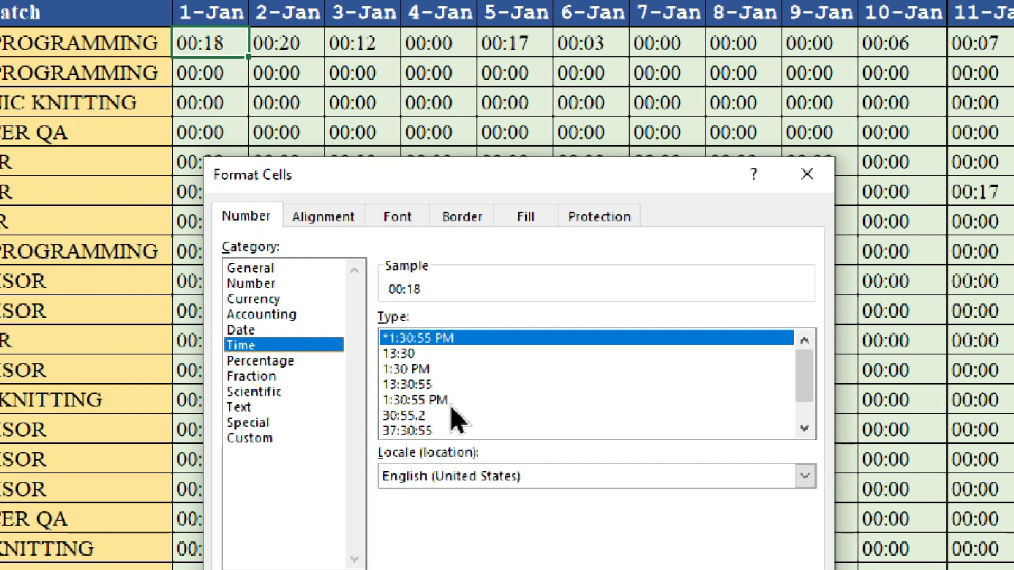
pyautogui.click(407, 355)
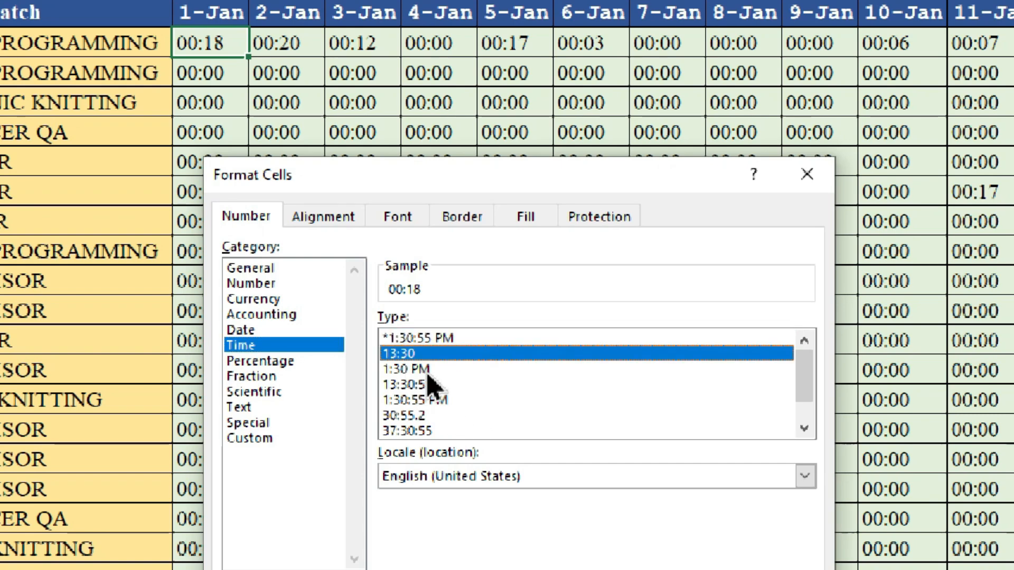
pyautogui.press('Return')
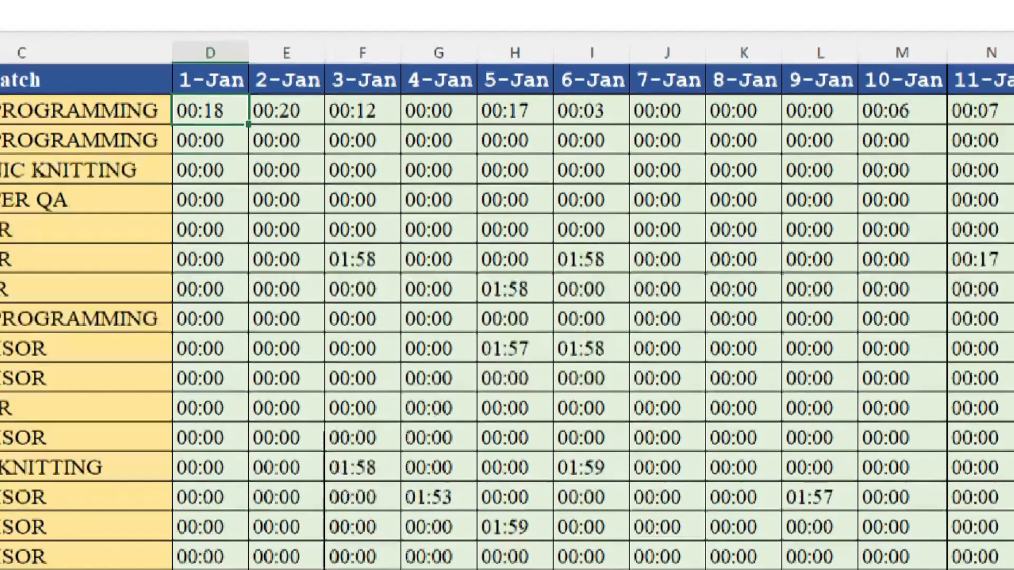
# Step: Try re-entering the value of cell D2 so the time format takes effect, and undo the change
pyautogui.click(219, 172)
pyautogui.click(216, 119)
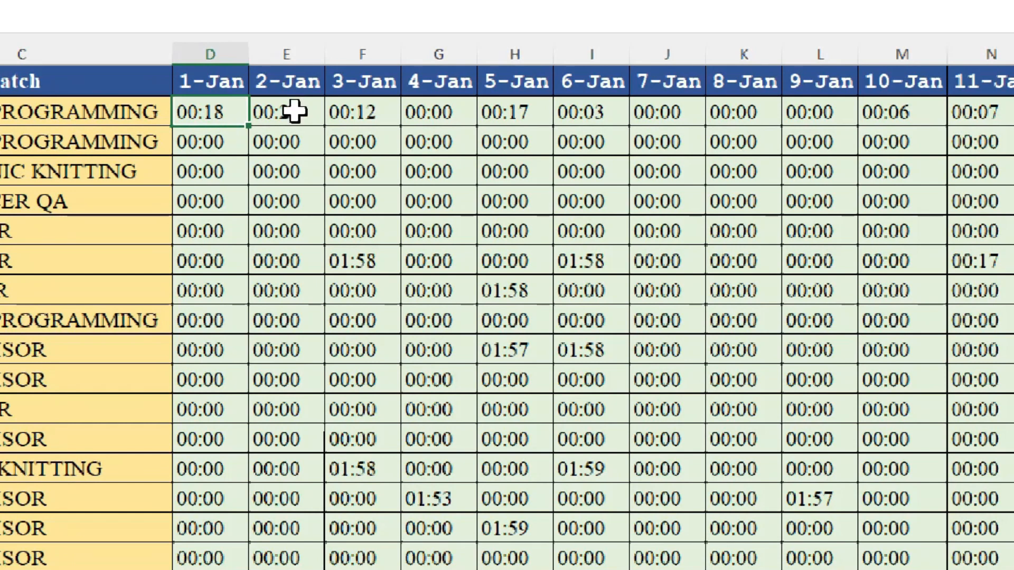
pyautogui.doubleClick(233, 117)
pyautogui.press('Return')
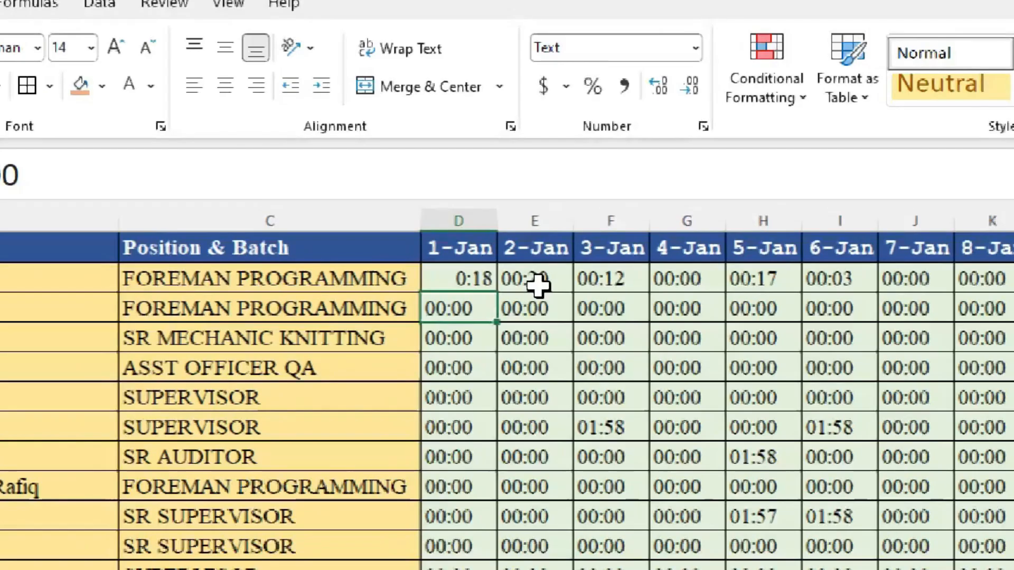
pyautogui.click(437, 282)
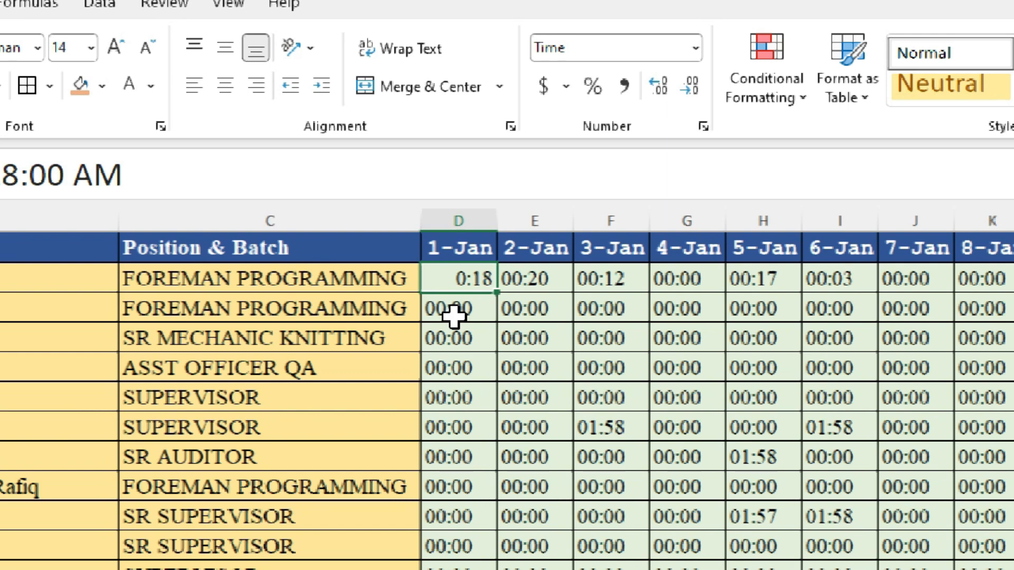
pyautogui.hotkey('ctrl', 'z')
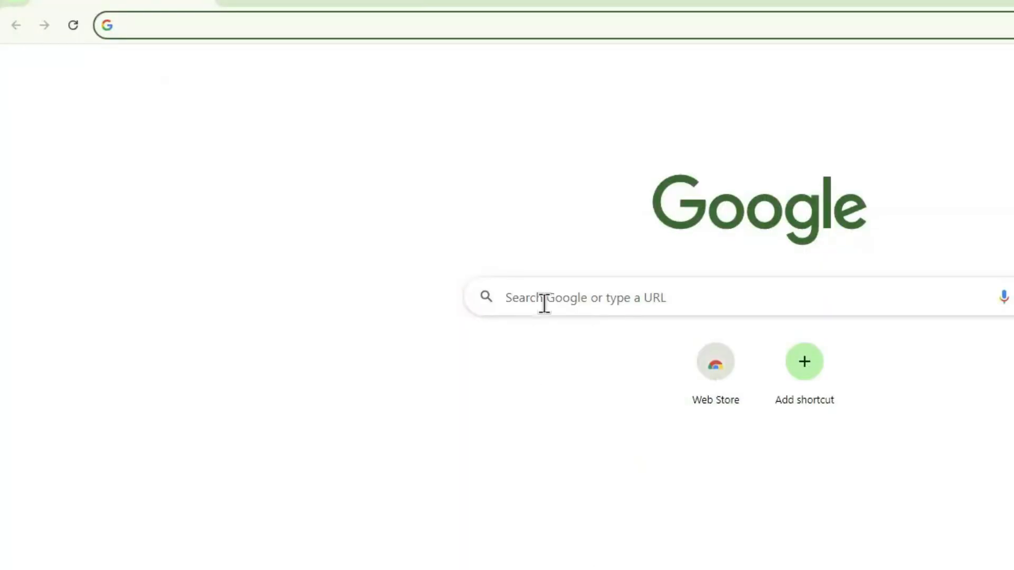
# Step: Switch to Chrome, search Google for "google sheets" and open the Google Sheets sign-in result
pyautogui.click(543, 297)
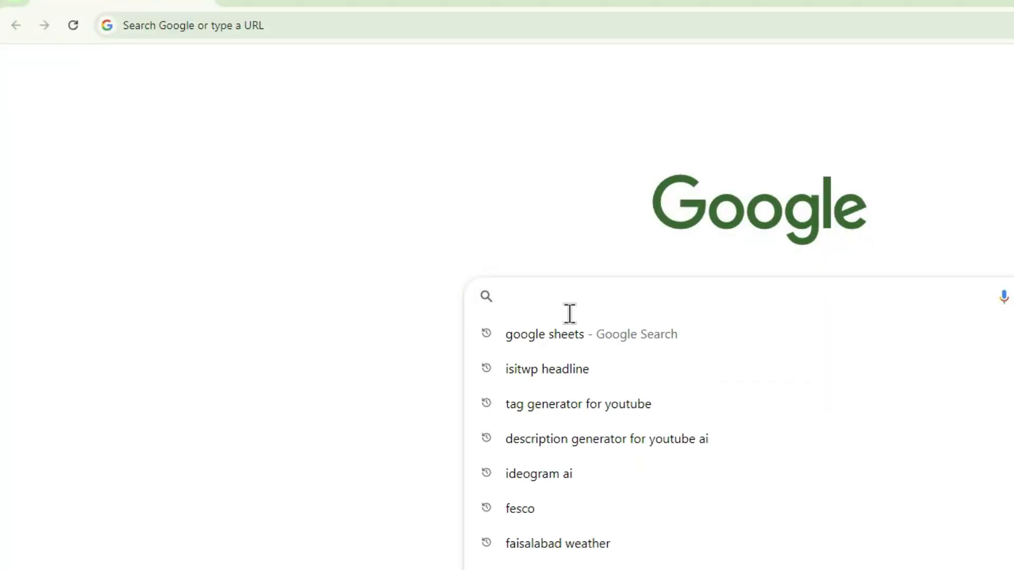
pyautogui.click(561, 336)
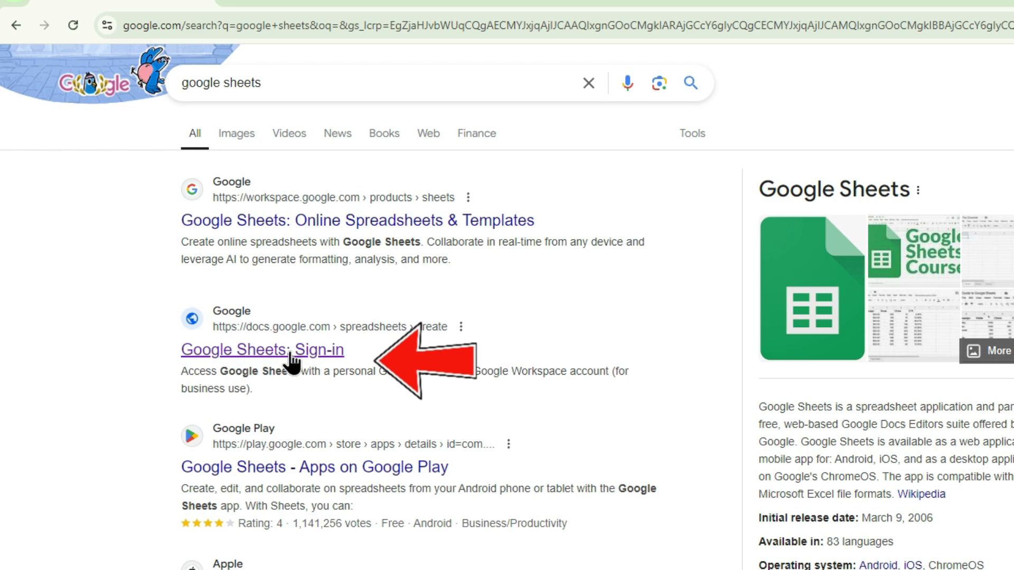
pyautogui.click(270, 350)
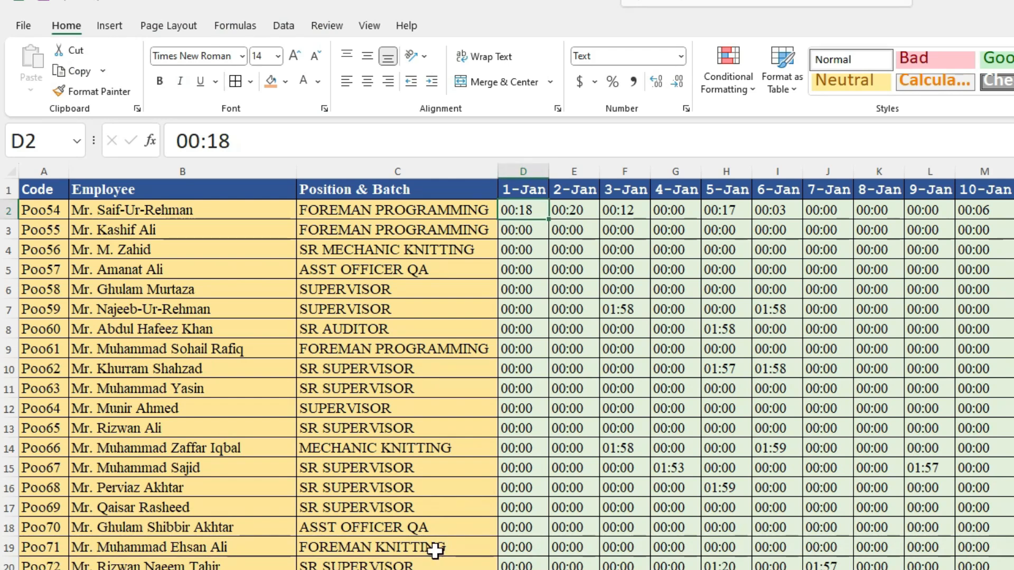
# Step: Copy the whole Excel table starting at cell A1 and paste it into A1 of the blank Google Sheets spreadsheet
pyautogui.click(36, 192)
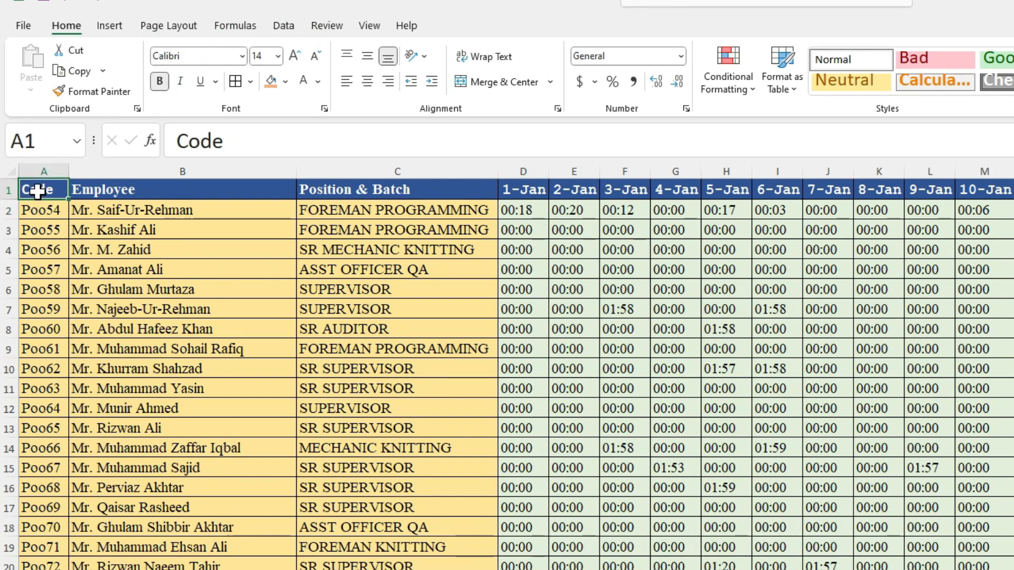
pyautogui.hotkey('ctrl', 'shift', 'Right')
pyautogui.hotkey('ctrl', 'shift', 'Down')
pyautogui.hotkey('ctrl', 'c')
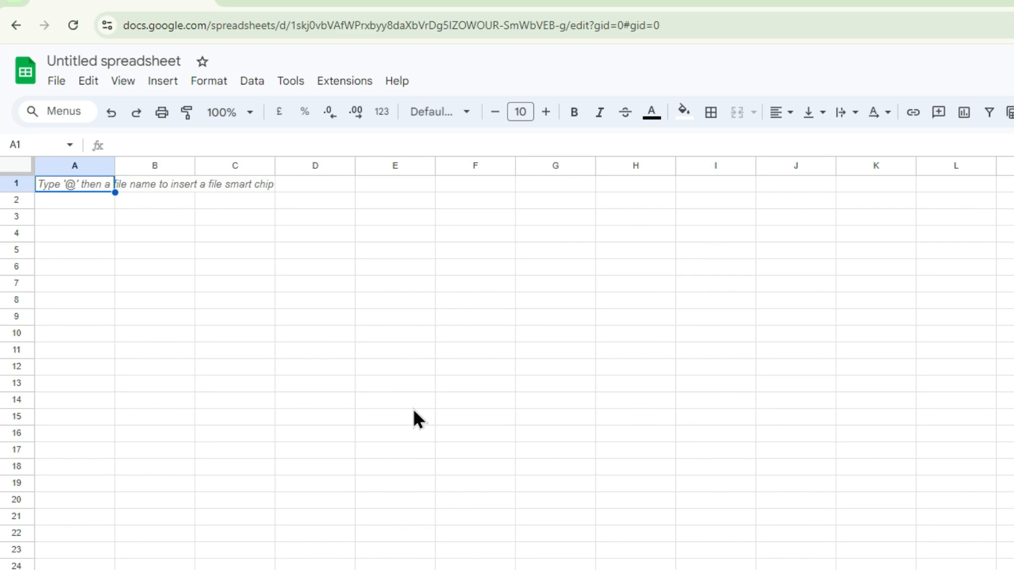
pyautogui.hotkey('ctrl', 'v')
# Step: Apply the Time number format to all the time values in D2:AD31
pyautogui.click(320, 209)
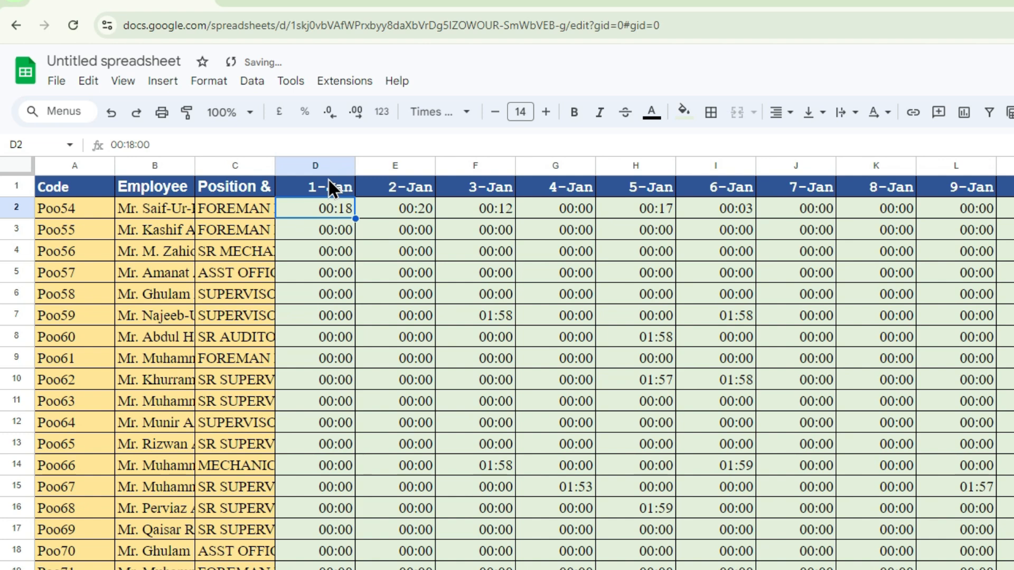
pyautogui.hotkey('ctrl', 'shift', 'Right')
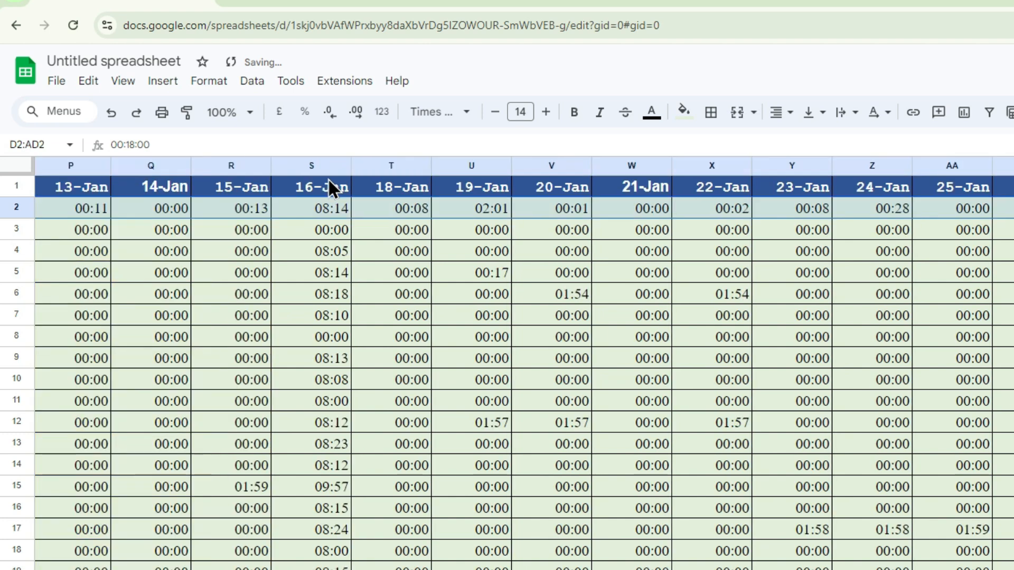
pyautogui.hotkey('ctrl', 'shift', 'Down')
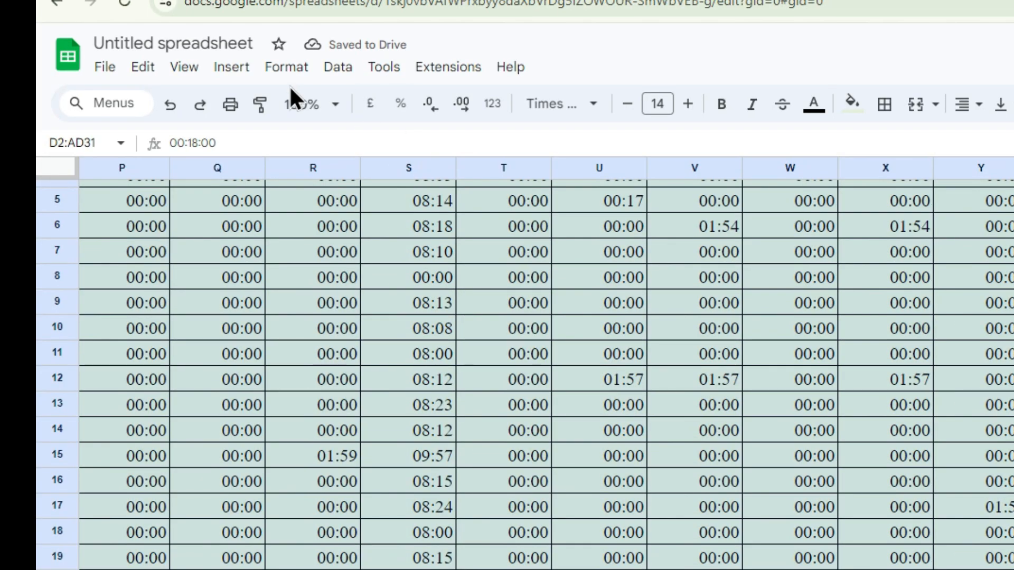
pyautogui.click(209, 81)
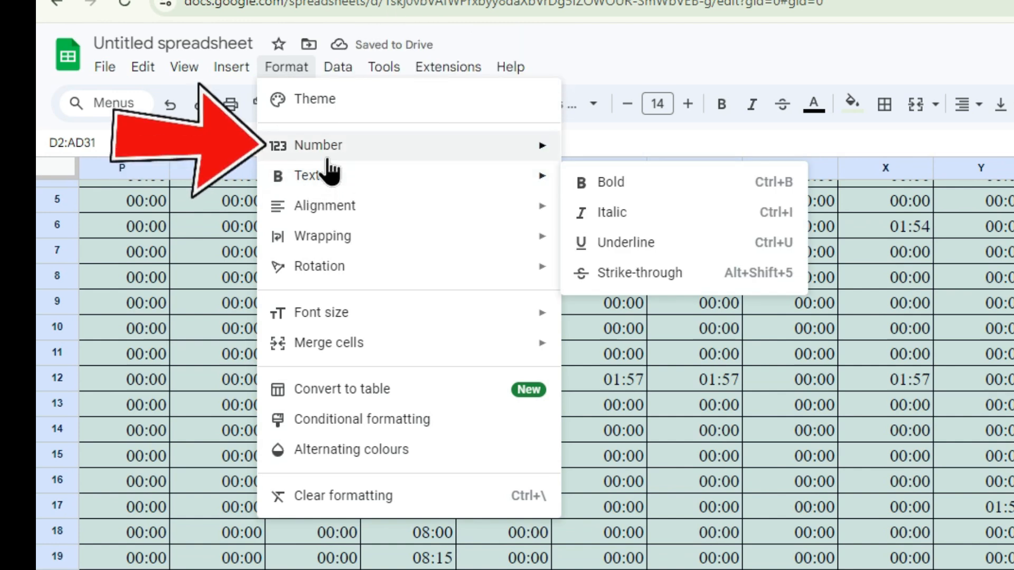
pyautogui.moveTo(330, 165)
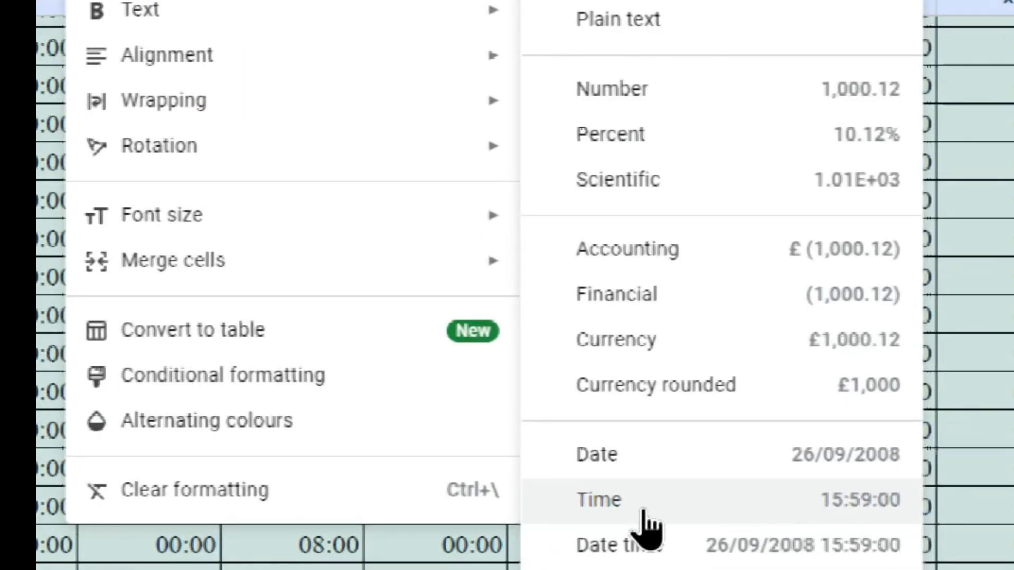
pyautogui.click(605, 508)
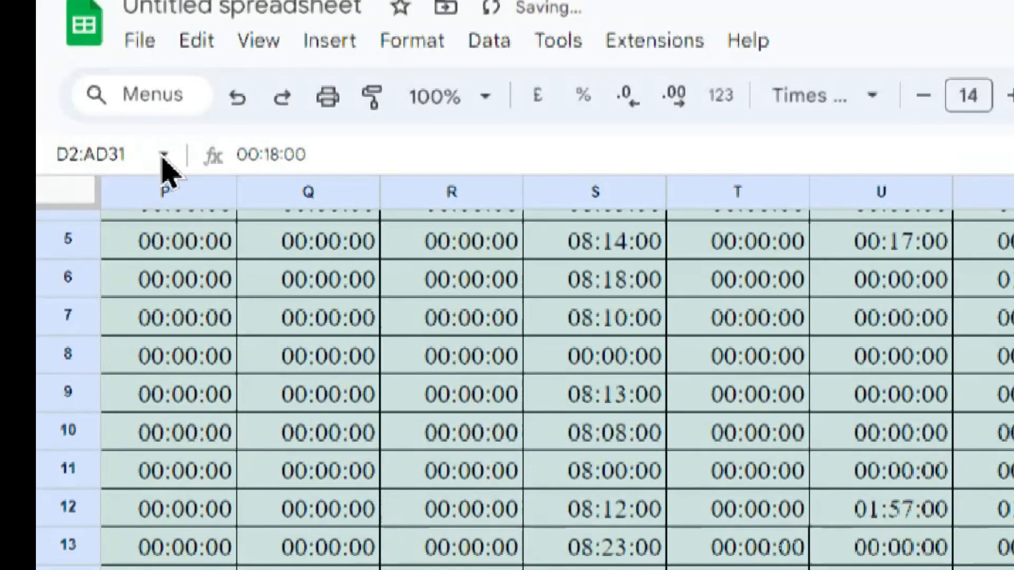
# Step: Examine the reformatted time values across the date columns, returning to cell A1
pyautogui.click(175, 279)
pyautogui.click(297, 254)
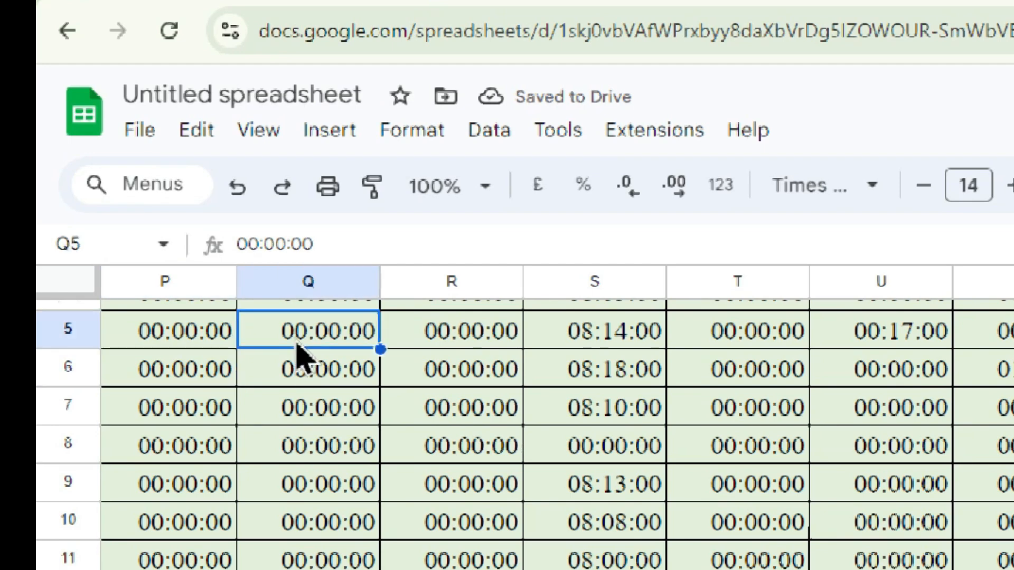
pyautogui.scroll(3, 296, 353)
pyautogui.click(290, 327)
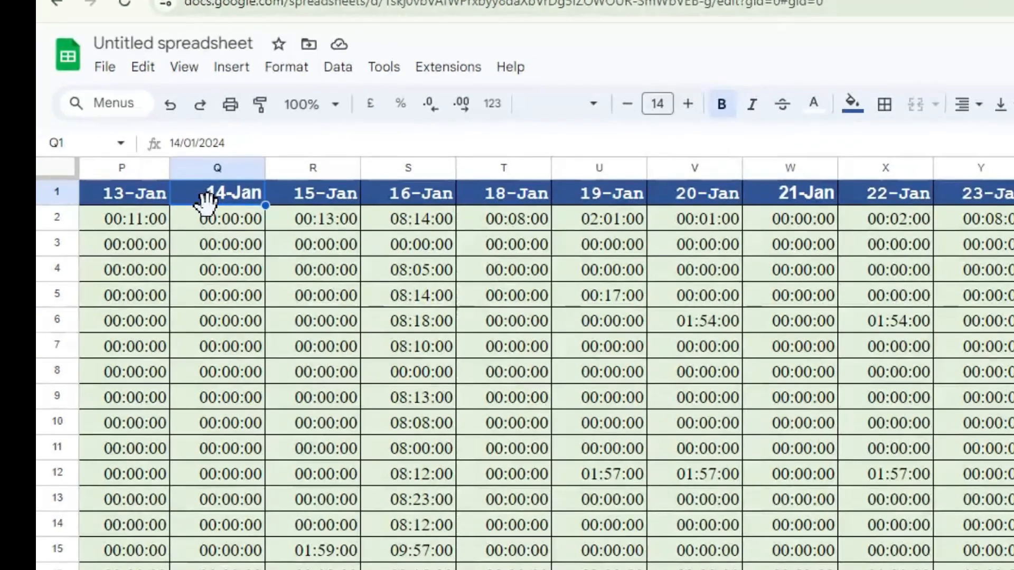
pyautogui.click(312, 361)
pyautogui.press('Left')
pyautogui.press('Left')
pyautogui.press('Left')
pyautogui.press('Left')
pyautogui.press('Left')
pyautogui.press('Left')
pyautogui.press('Left')
pyautogui.press('Left')
pyautogui.press('Left')
pyautogui.press('Left')
pyautogui.press('Left')
pyautogui.press('Left')
pyautogui.press('Left')
pyautogui.press('Left')
pyautogui.press('Left')
pyautogui.press('Left')
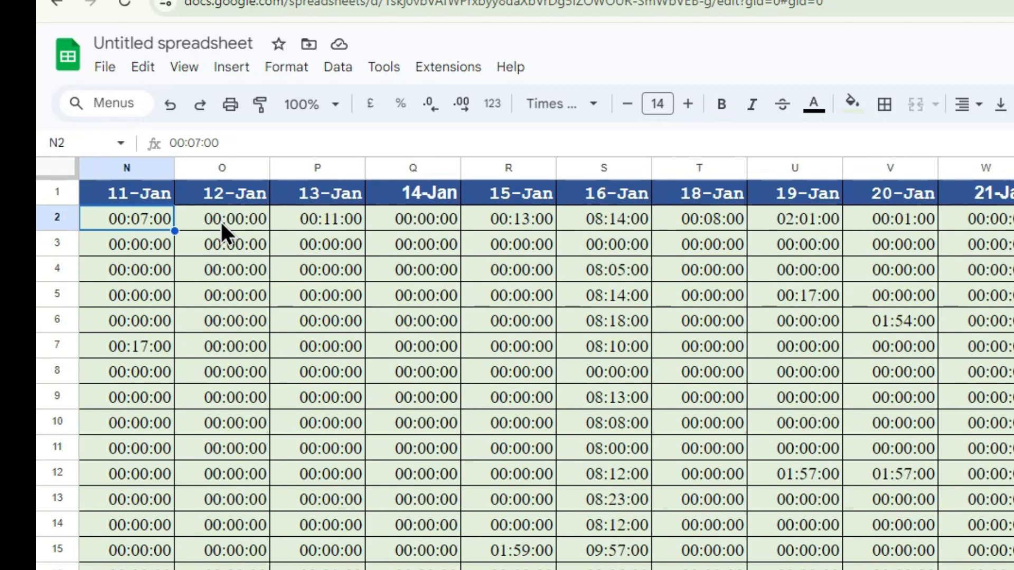
pyautogui.press('Up')
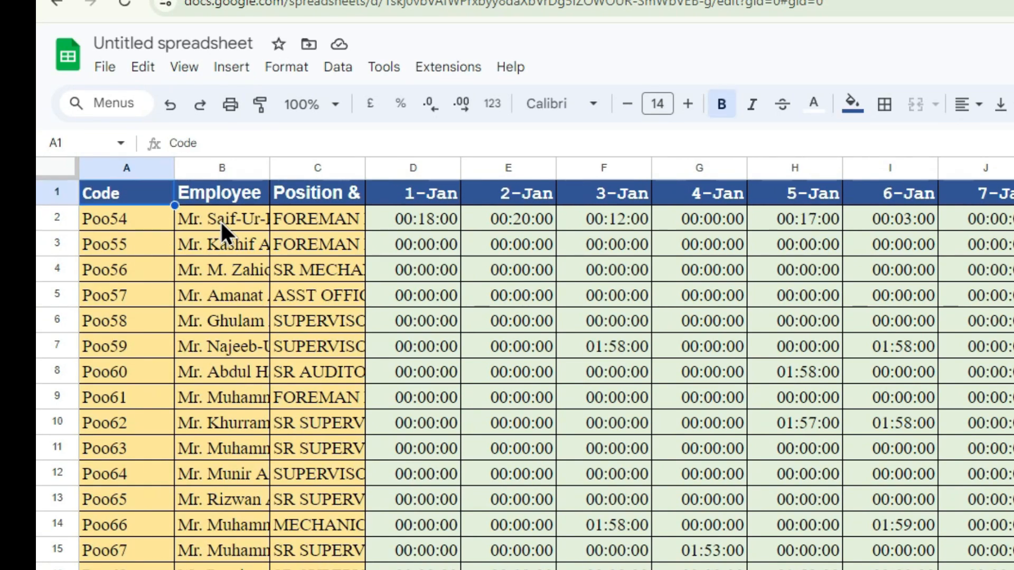
# Step: Download the spreadsheet as a Microsoft Excel (.xlsx) file
pyautogui.click(103, 68)
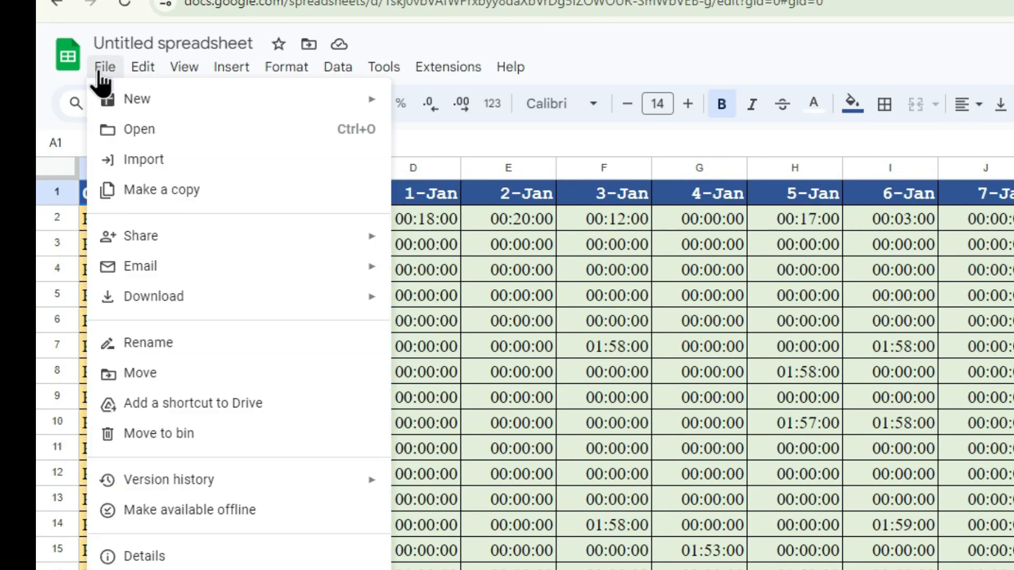
pyautogui.moveTo(151, 302)
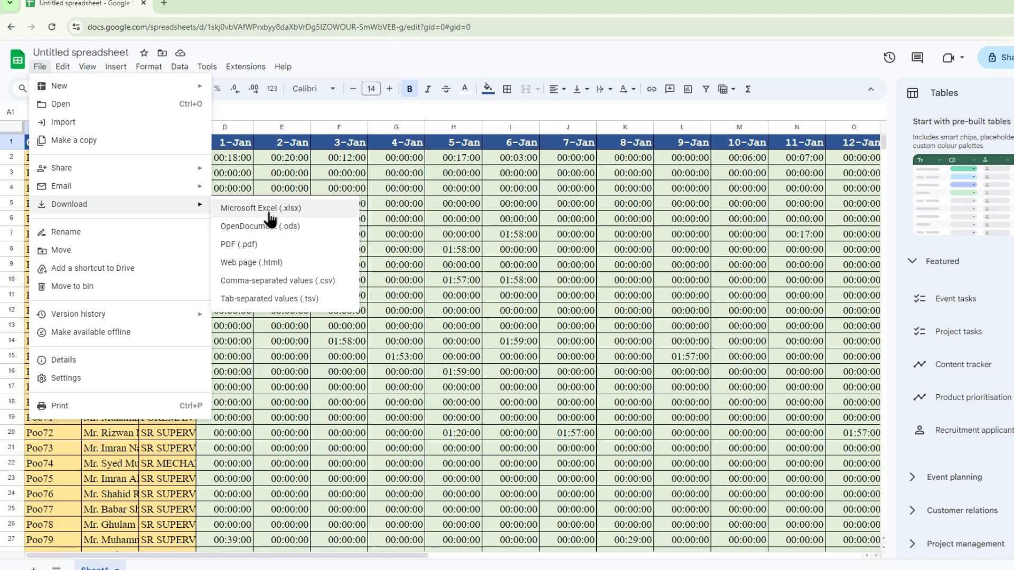
pyautogui.click(296, 212)
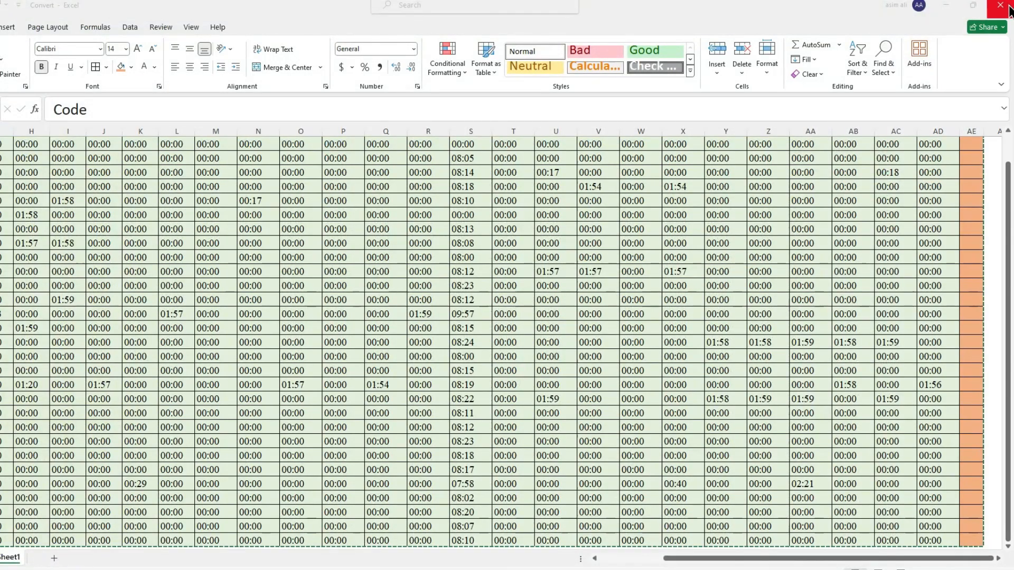
# Step: Switch to Excel and close the original Convert workbook, keeping the copied data on the clipboard
pyautogui.click(1008, 8)
pyautogui.click(512, 373)
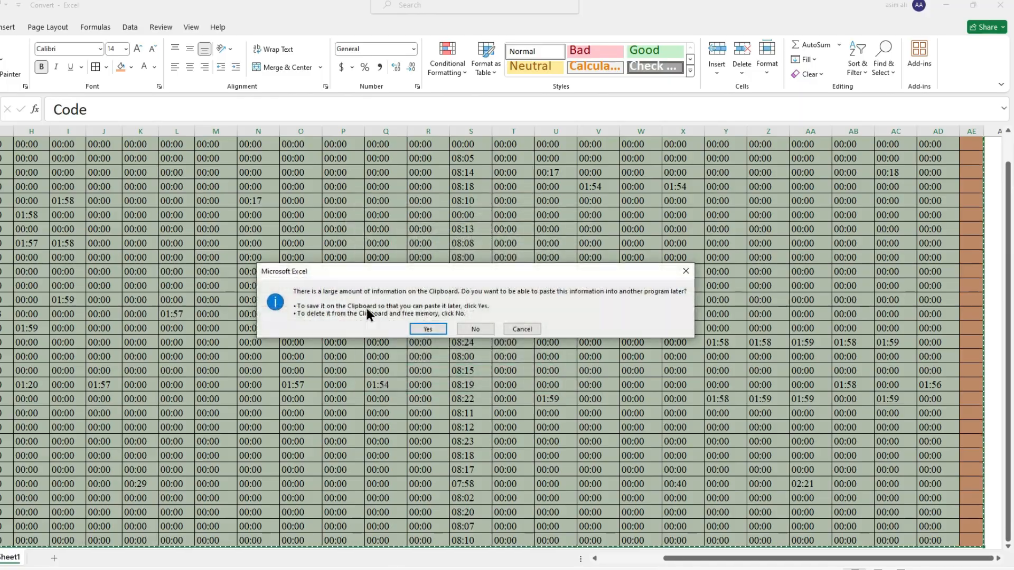
pyautogui.press('Return')
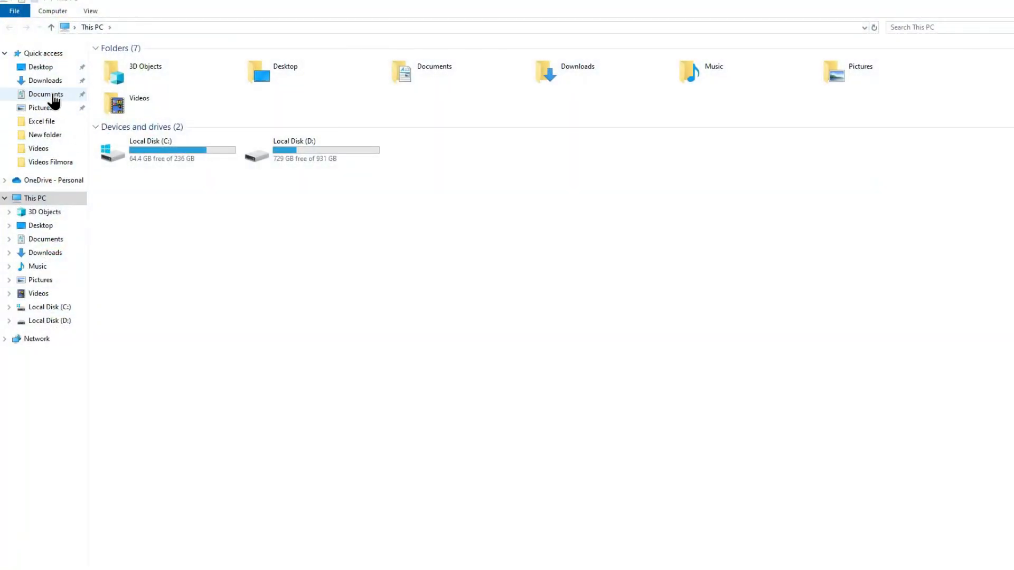
# Step: Open the newest Untitled spreadsheet workbook from the Downloads folder in File Explorer and enable editing
pyautogui.click(46, 81)
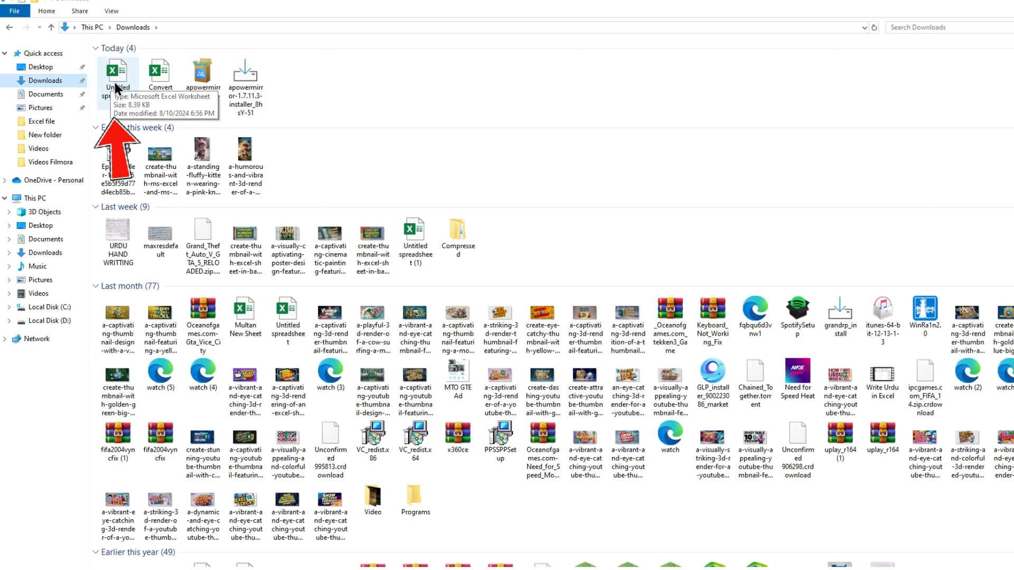
pyautogui.doubleClick(115, 74)
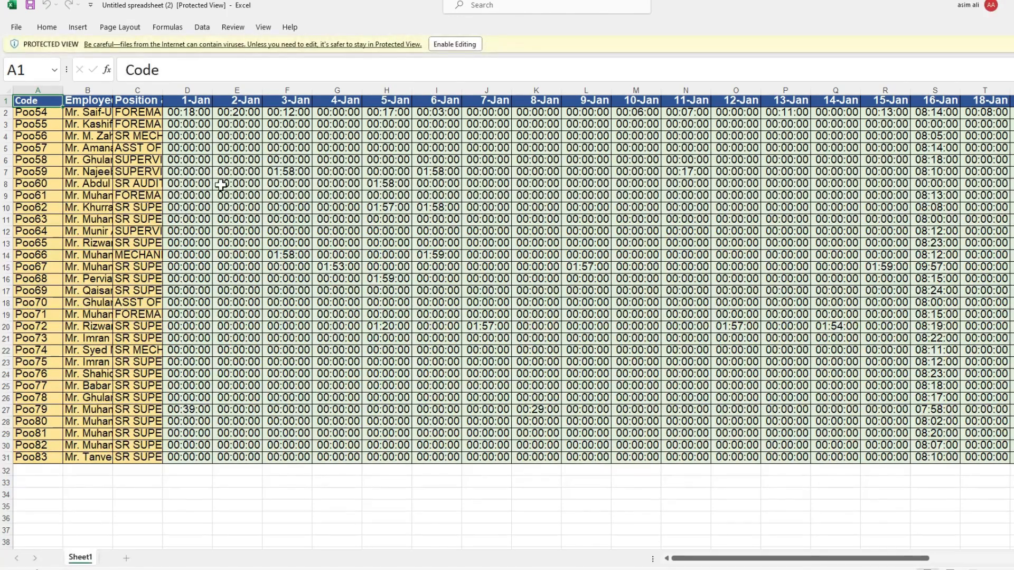
pyautogui.click(455, 44)
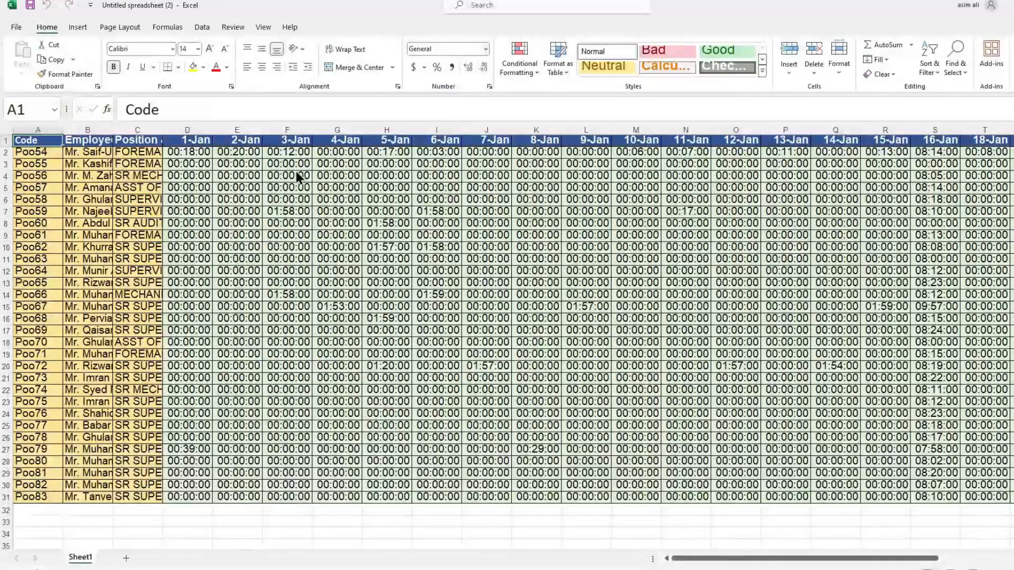
# Step: Apply the custom number format hh:mm to all time values from D2 through the last date column and row
pyautogui.click(184, 144)
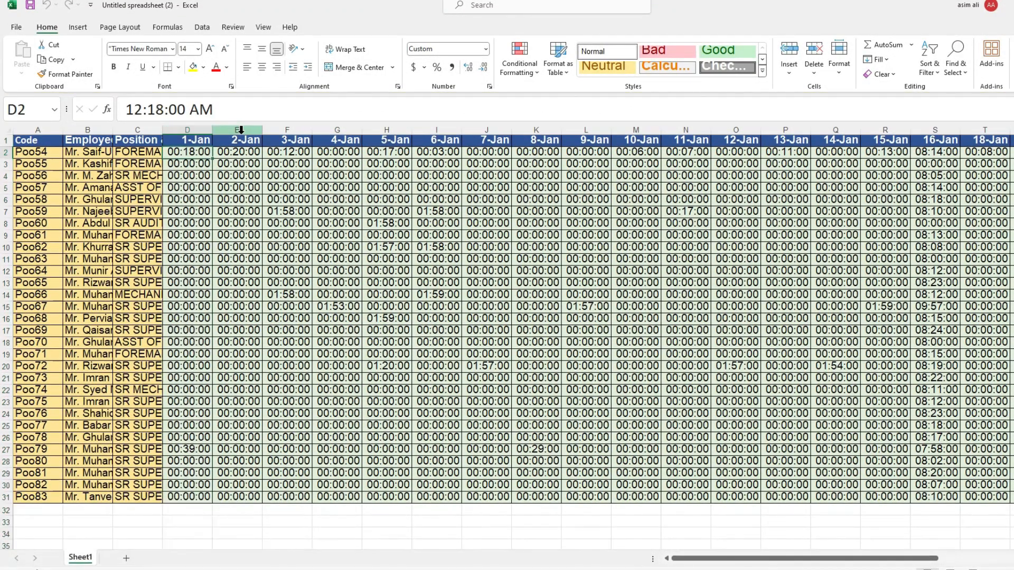
pyautogui.hotkey('ctrl', 'shift', 'Right')
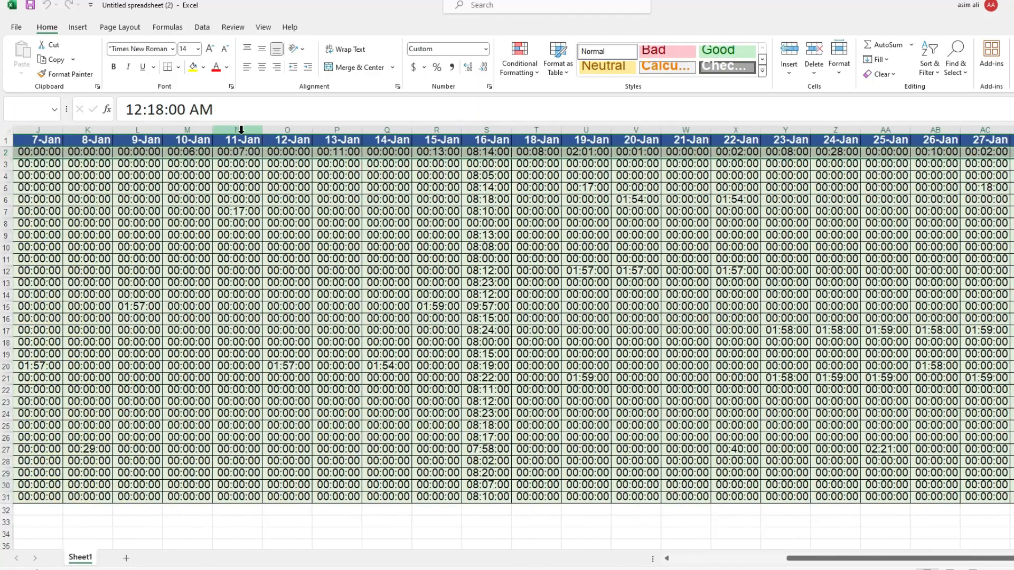
pyautogui.hotkey('ctrl', 'shift', 'Down')
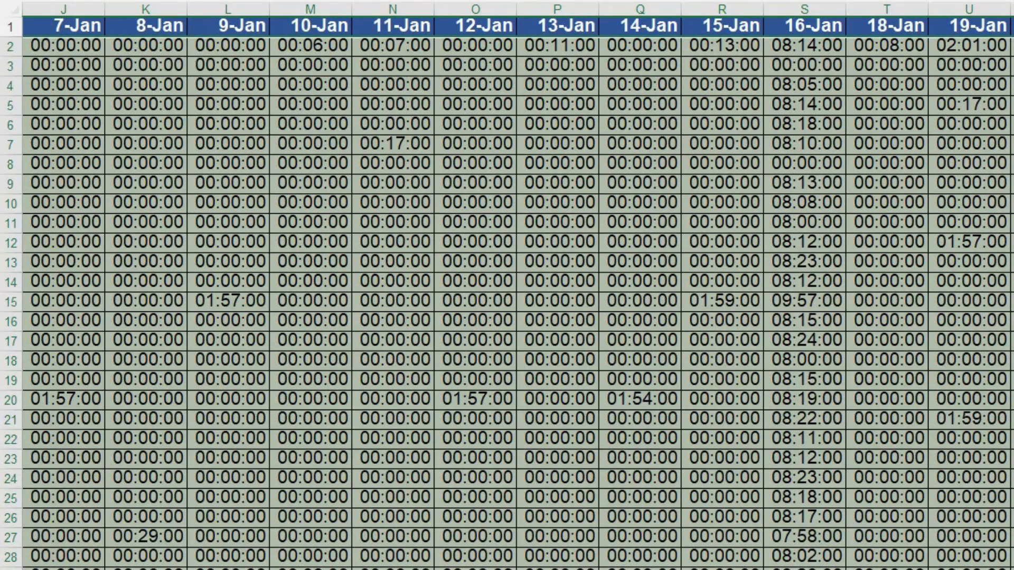
pyautogui.hscroll(-3, 507, 285)
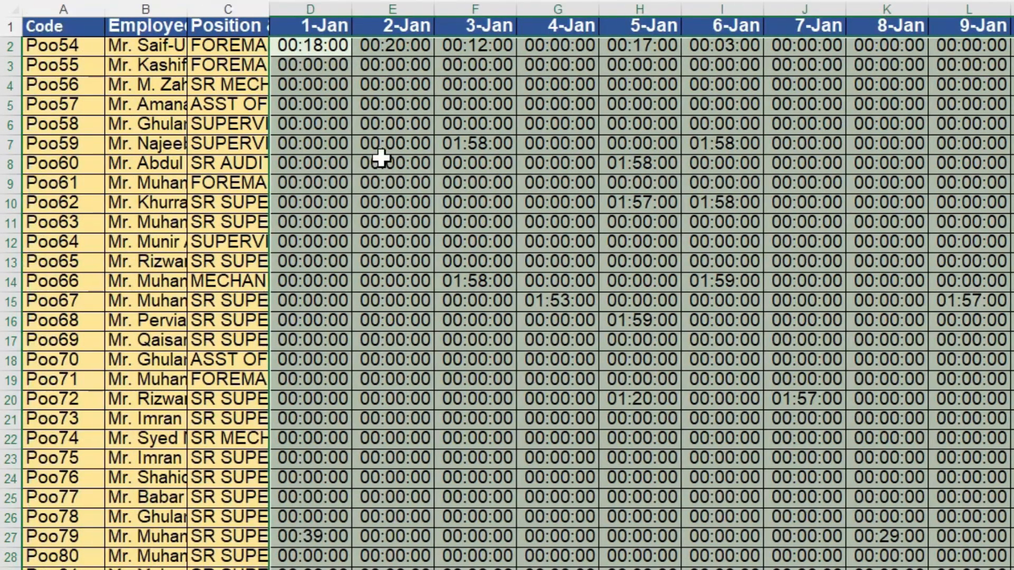
pyautogui.rightClick(330, 49)
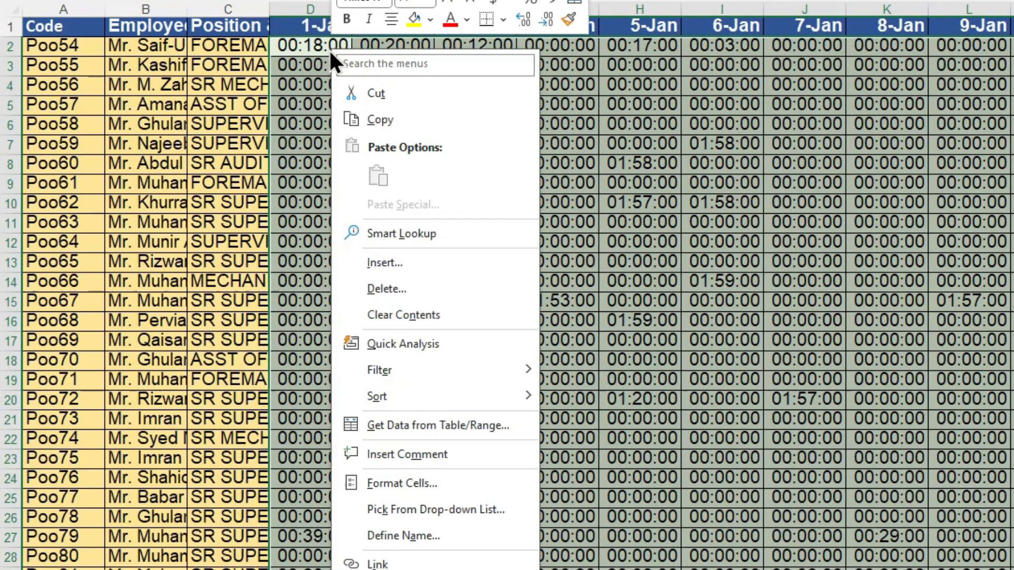
pyautogui.click(411, 480)
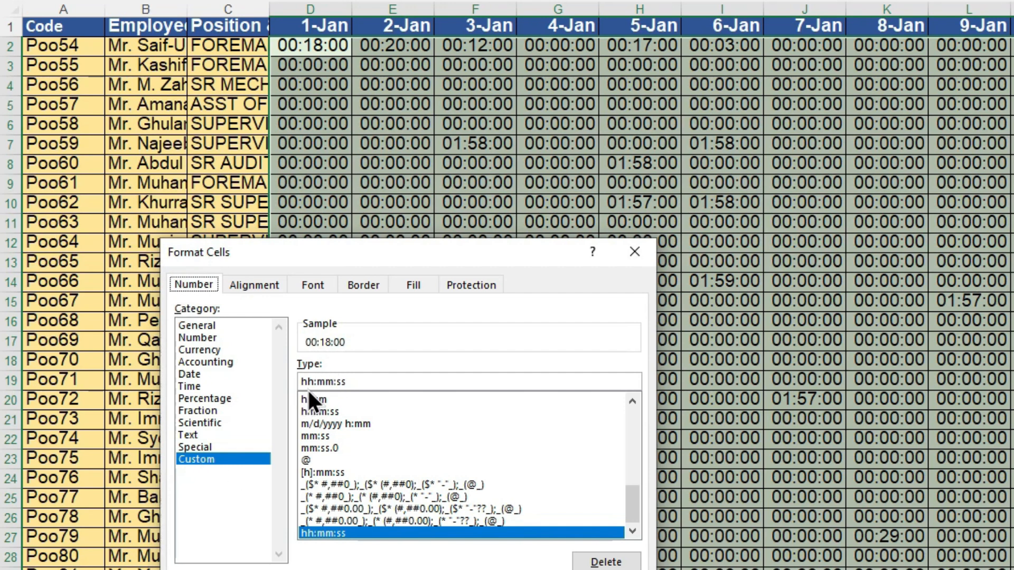
pyautogui.click(348, 381)
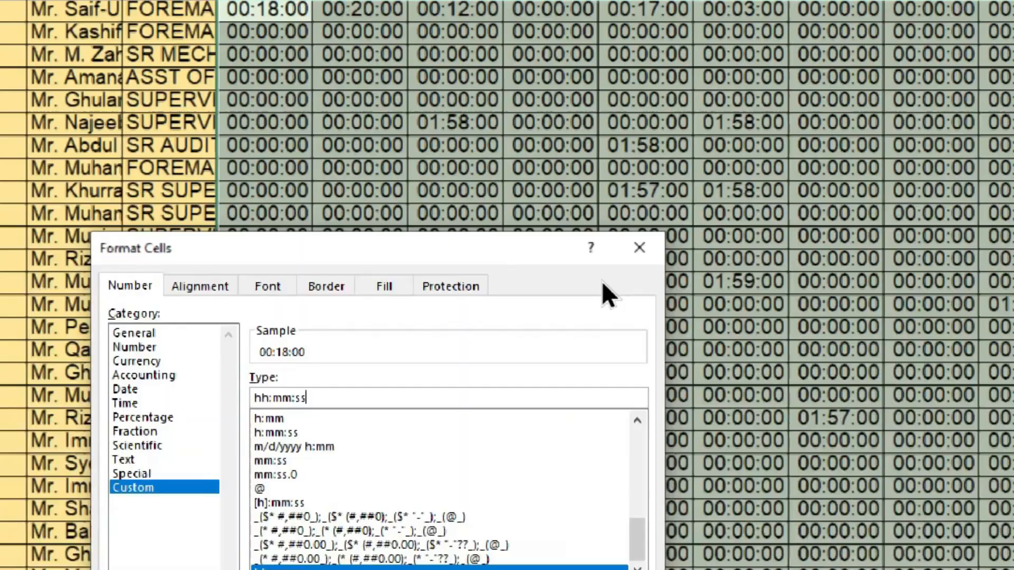
pyautogui.press('BackSpace')
pyautogui.press('BackSpace')
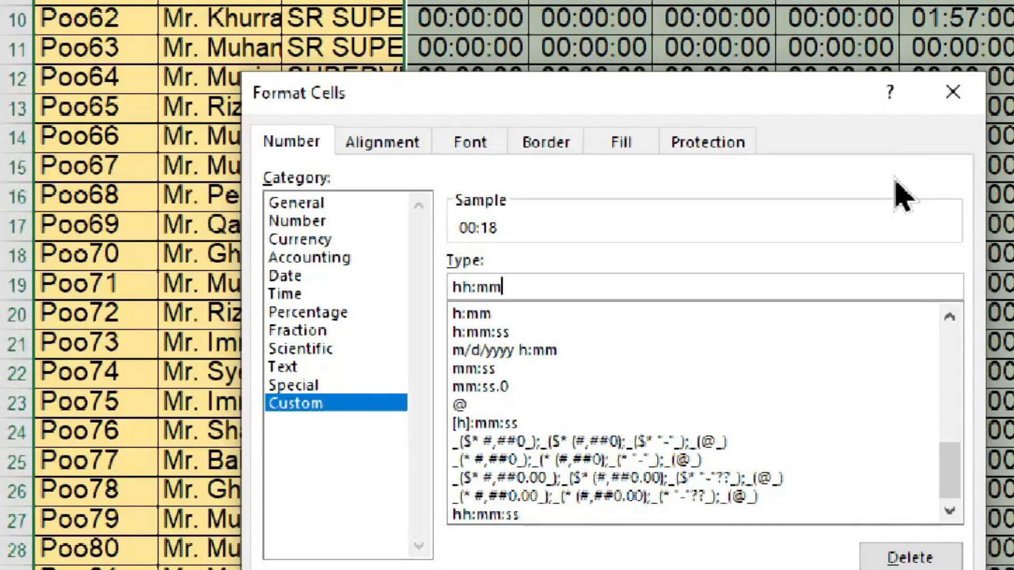
pyautogui.press('Return')
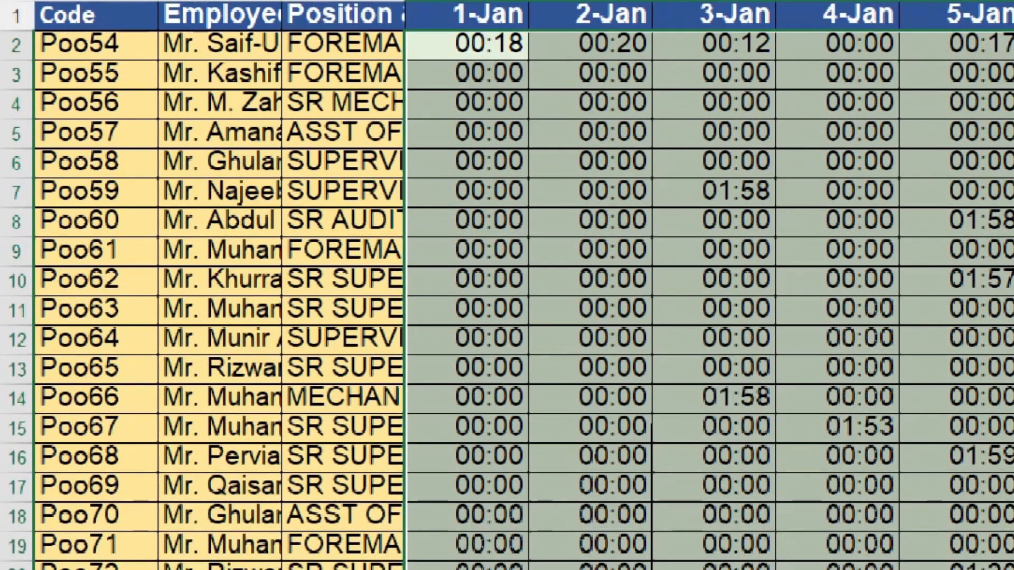
# Step: Review the reformatted times along row 2 from D2 through the date columns, ending at AE2 in the Sum column
pyautogui.click(481, 80)
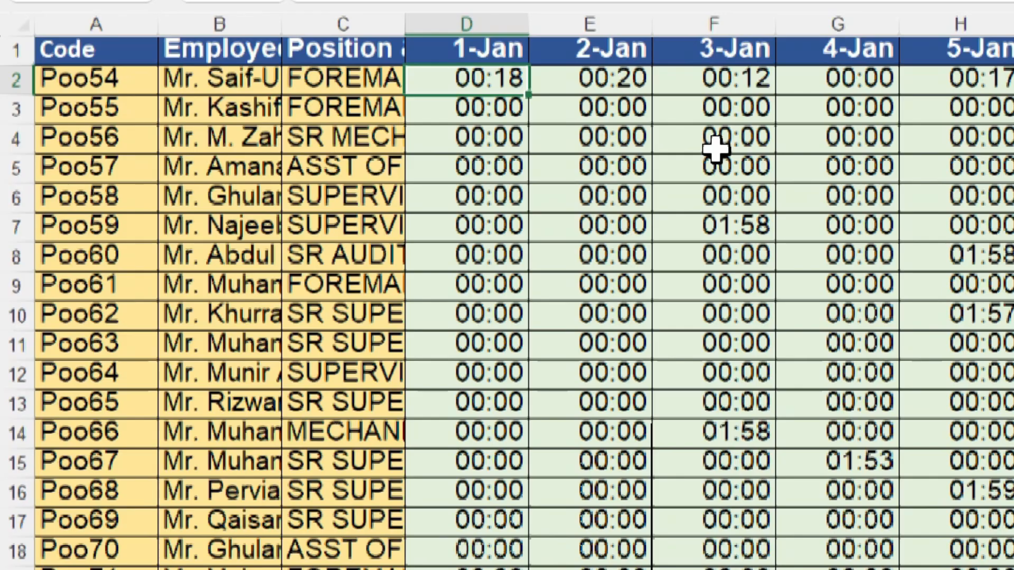
pyautogui.press('Right')
pyautogui.press('Right')
pyautogui.press('Right')
pyautogui.press('Right')
pyautogui.press('Right')
pyautogui.press('Right')
pyautogui.press('Right')
pyautogui.press('Right')
pyautogui.press('Right')
pyautogui.press('Right')
pyautogui.press('Right')
pyautogui.press('Right')
pyautogui.press('Right')
pyautogui.press('Right')
pyautogui.press('Right')
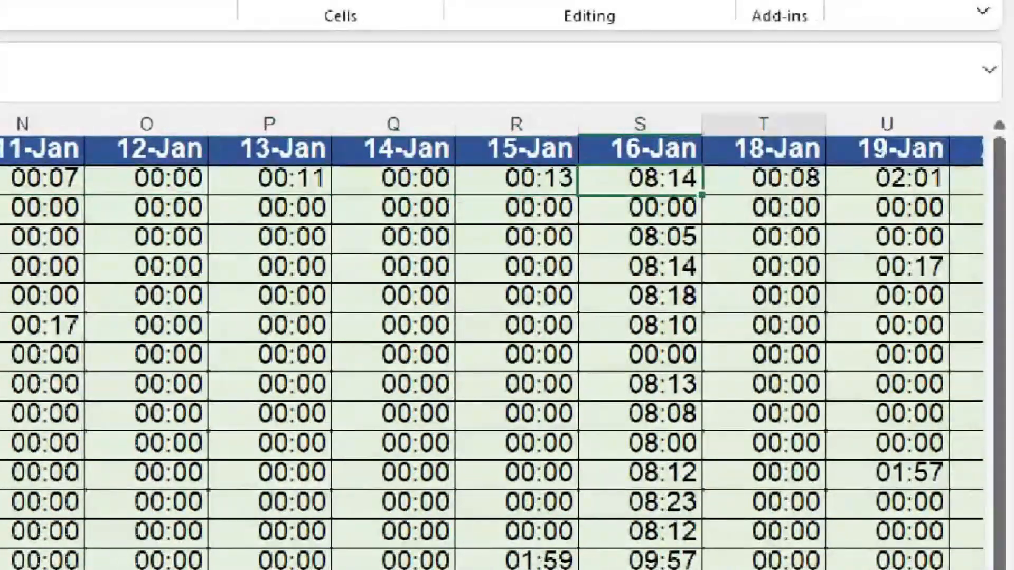
pyautogui.press('Right')
pyautogui.press('Right')
pyautogui.press('Right')
pyautogui.press('Right')
pyautogui.press('Right')
pyautogui.press('Right')
pyautogui.press('Right')
pyautogui.press('Right')
pyautogui.press('Right')
pyautogui.press('Right')
pyautogui.press('Right')
pyautogui.press('Right')
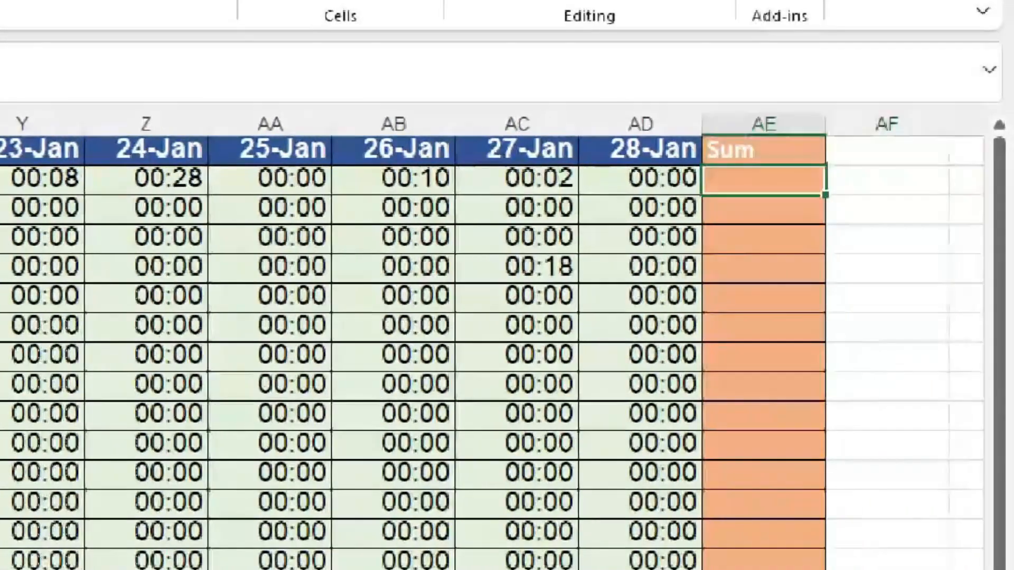
# Step: Total the row's times in AE2 with AutoSum and fill the formula down the Sum column for all employees
pyautogui.hotkey('alt', '=')
pyautogui.press('Return')
pyautogui.press('Up')
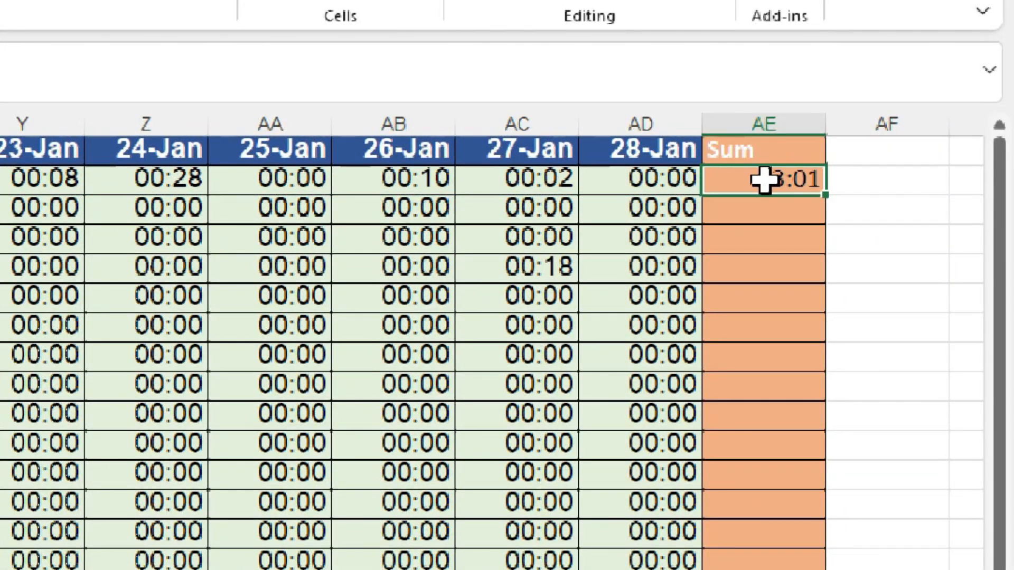
pyautogui.doubleClick(826, 194)
pyautogui.scroll(-4, 780, 480)
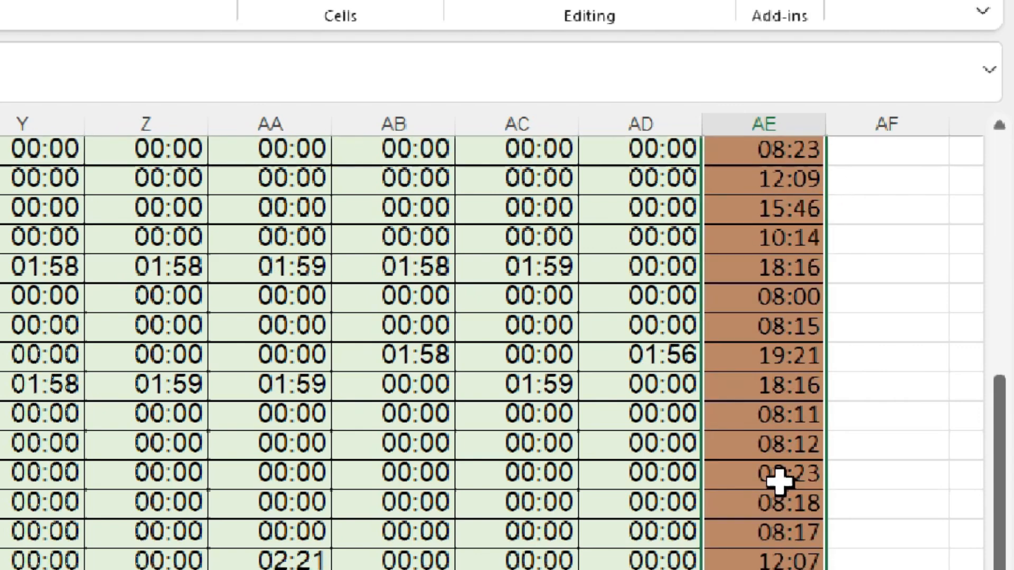
pyautogui.scroll(4, 780, 482)
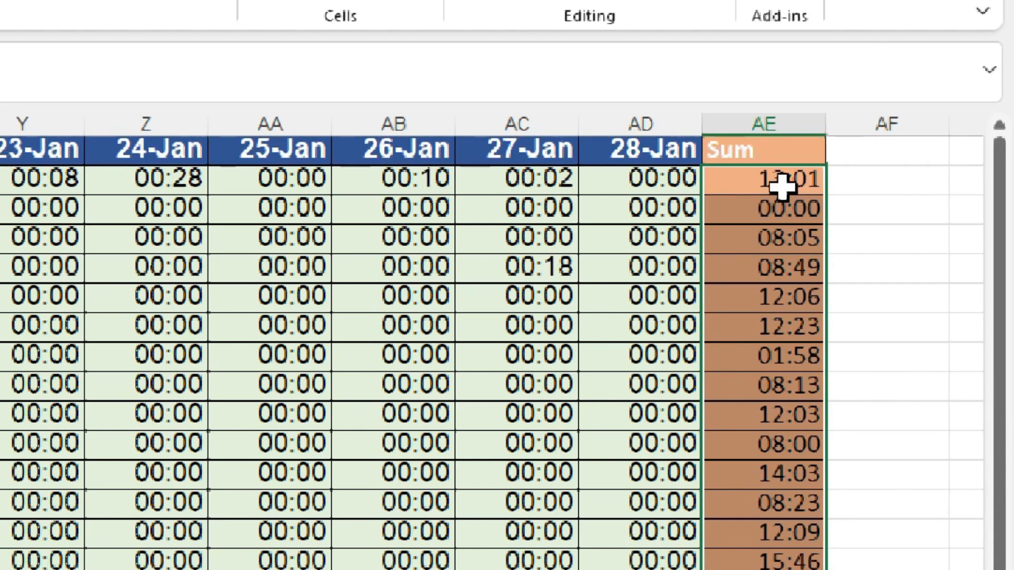
# Step: Examine the Sum column totals and the date columns, moving back along row 4 to the Code column
pyautogui.click(781, 186)
pyautogui.click(743, 387)
pyautogui.click(333, 264)
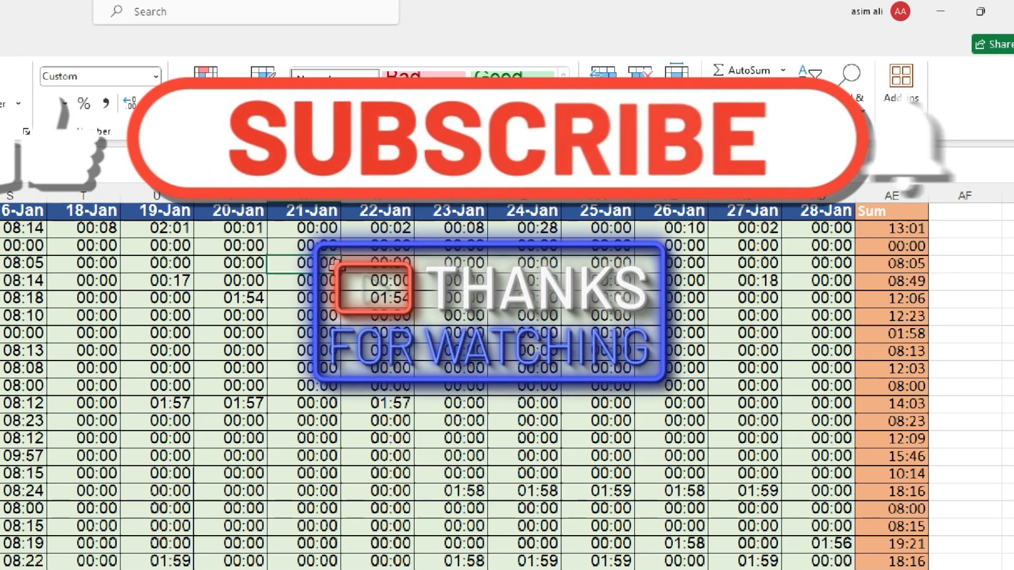
pyautogui.press('Left')
pyautogui.press('Left')
pyautogui.press('Left')
pyautogui.press('Left')
pyautogui.press('Left')
pyautogui.press('Left')
pyautogui.press('Left')
pyautogui.press('Left')
pyautogui.press('Left')
pyautogui.press('Left')
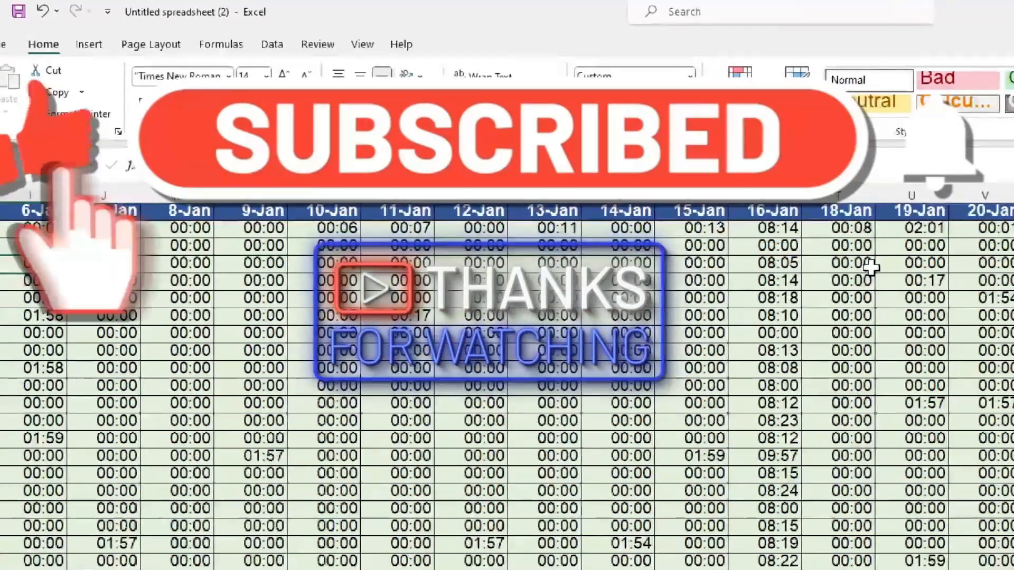
pyautogui.press('Left')
pyautogui.press('Left')
pyautogui.press('Left')
pyautogui.press('Left')
pyautogui.press('Left')
pyautogui.press('Left')
pyautogui.press('Left')
pyautogui.press('Left')
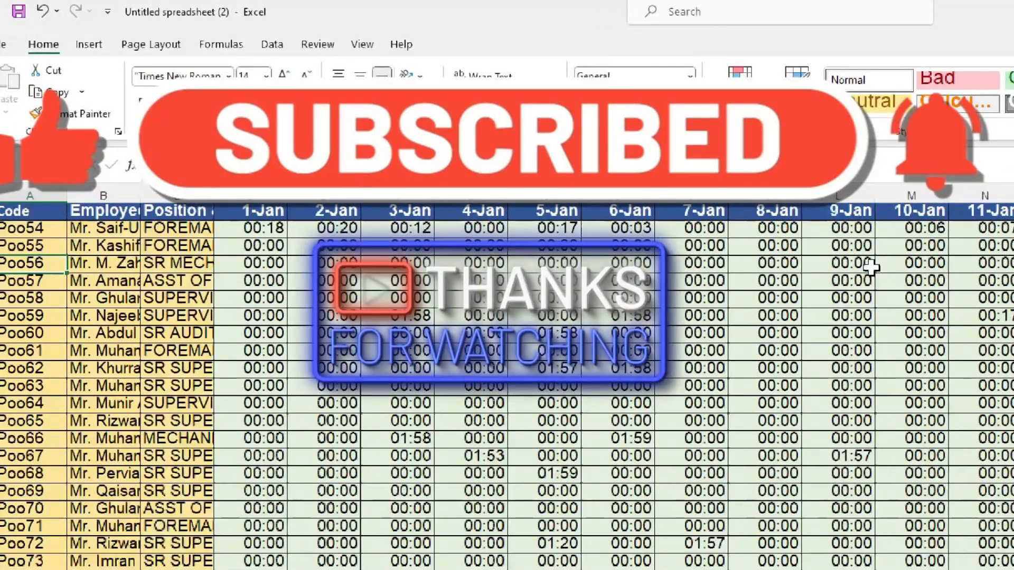